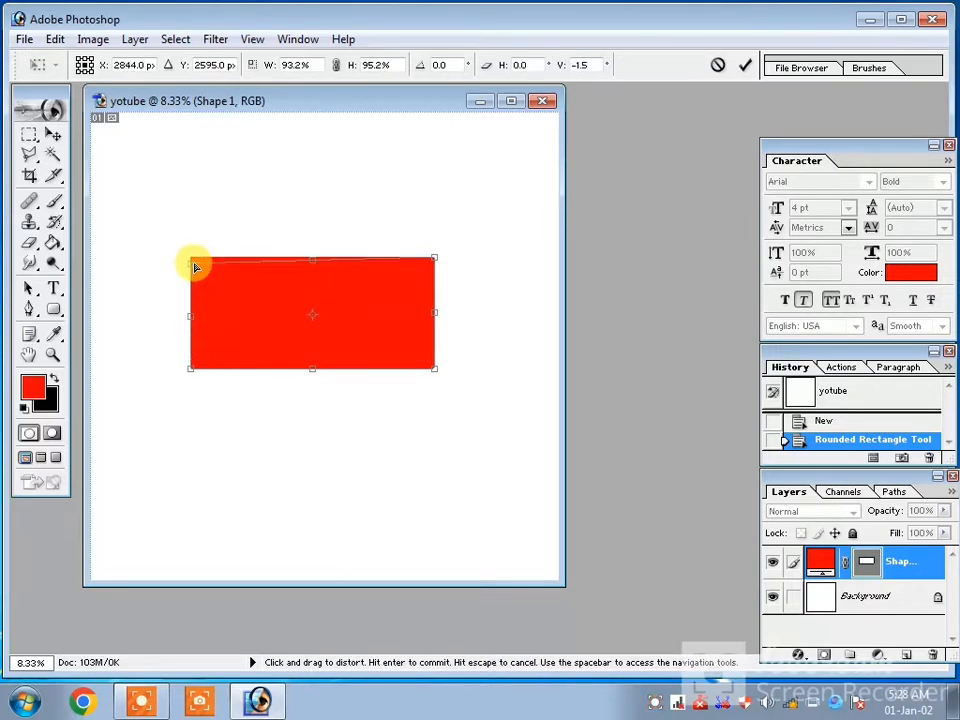
Step: Distort the red rectangle by moving its upper-right corner slightly inward and down, and apply the transform
drag(438, 263, 429, 268)
key(Return)
Step: Outline a small selection around the red rectangle's upper-right corner with the Polygonal Lasso
click(54, 353)
click(435, 256)
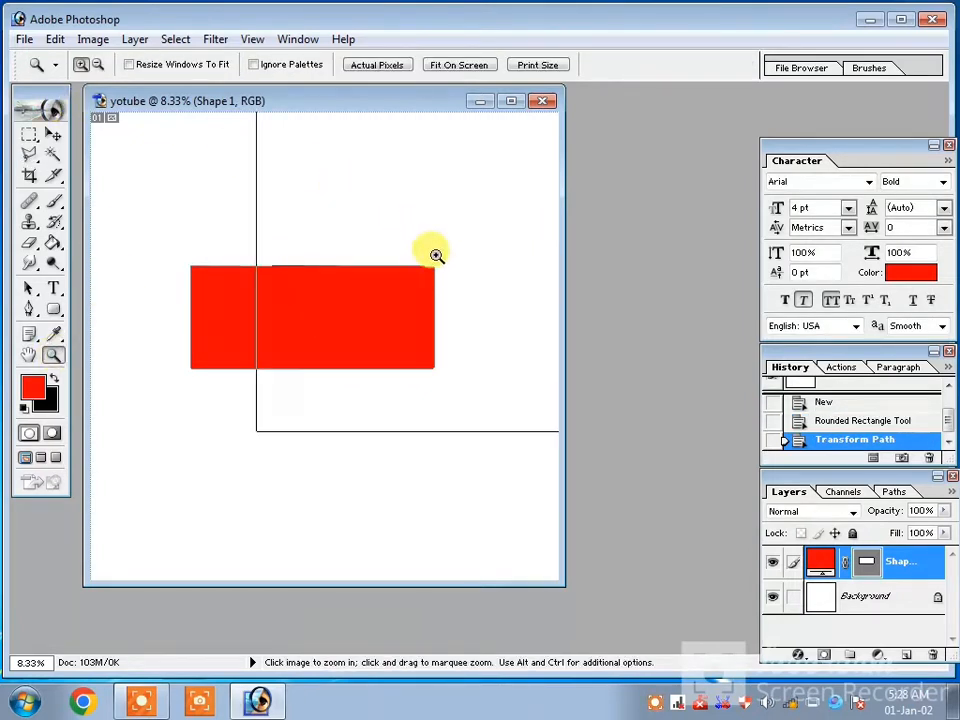
click(315, 385)
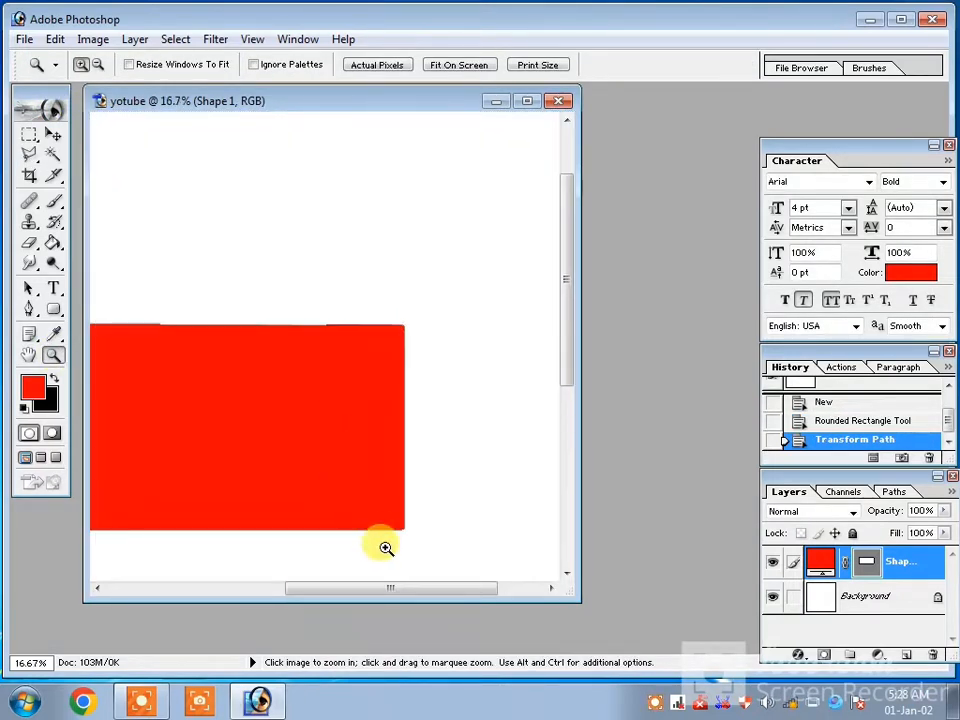
drag(409, 598, 377, 596)
key(l)
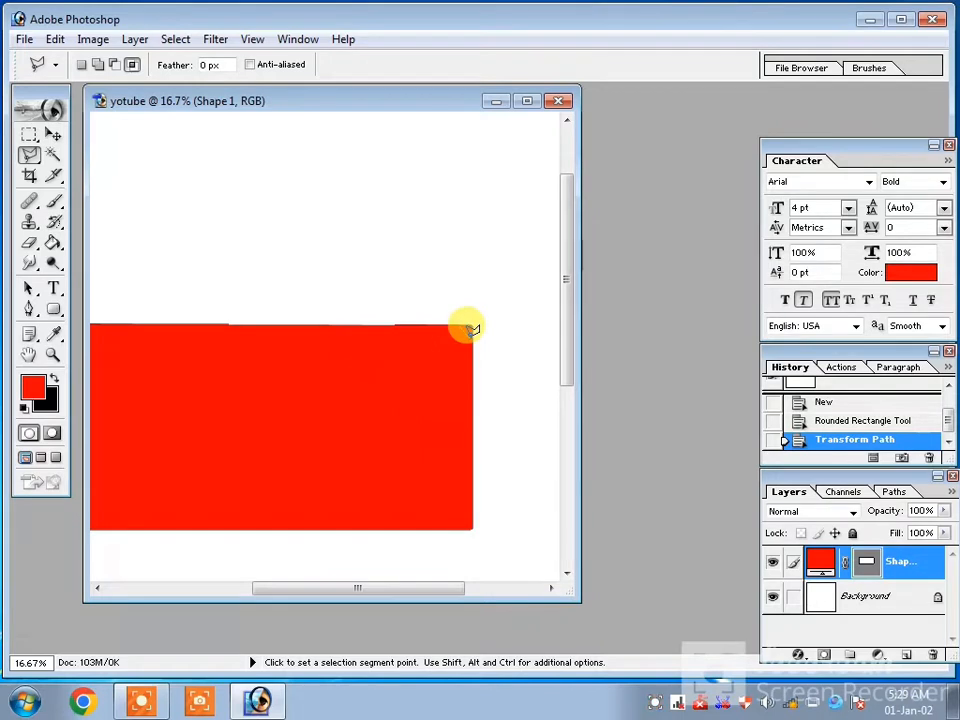
click(473, 341)
click(482, 334)
click(478, 315)
click(459, 317)
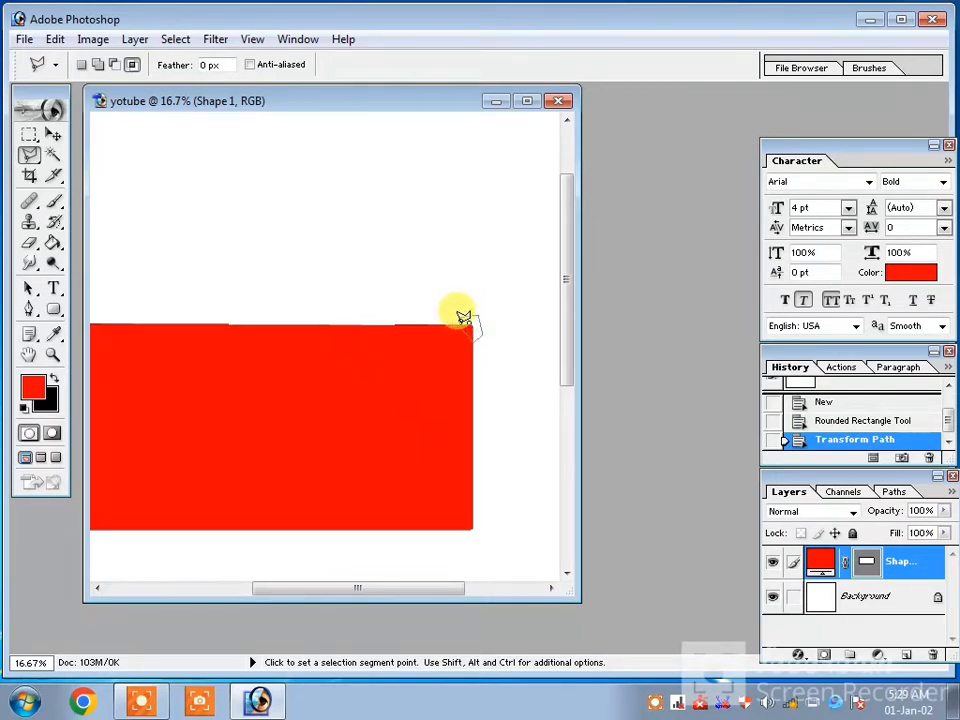
double_click(461, 318)
Step: Make white the foreground colour and marquee a small area in the middle of the red rectangle
key(d)
key(x)
key(g)
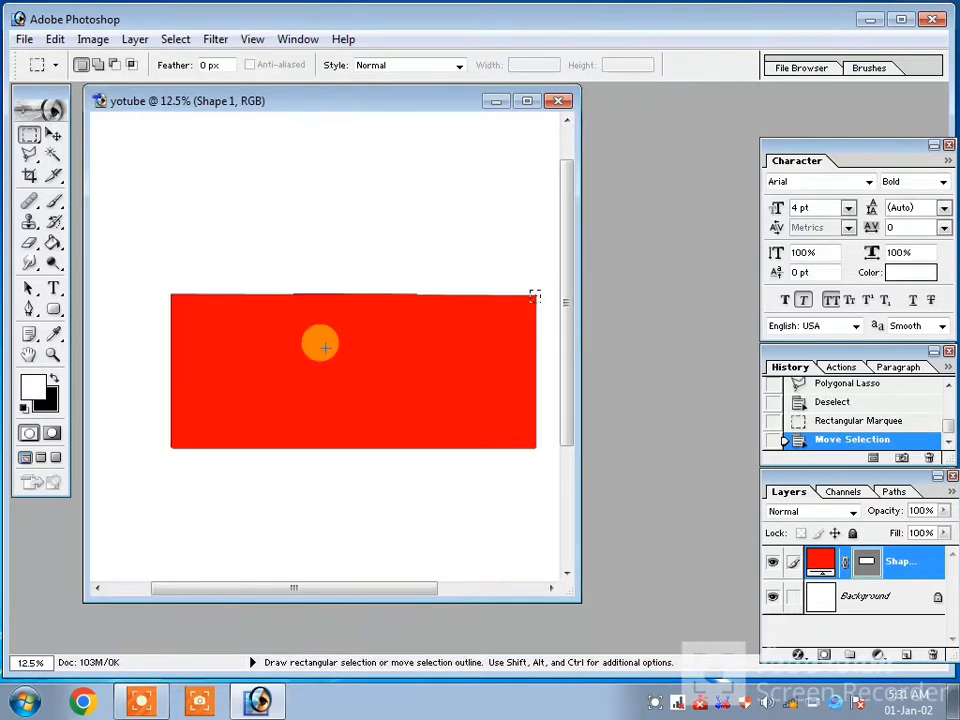
drag(320, 349, 392, 394)
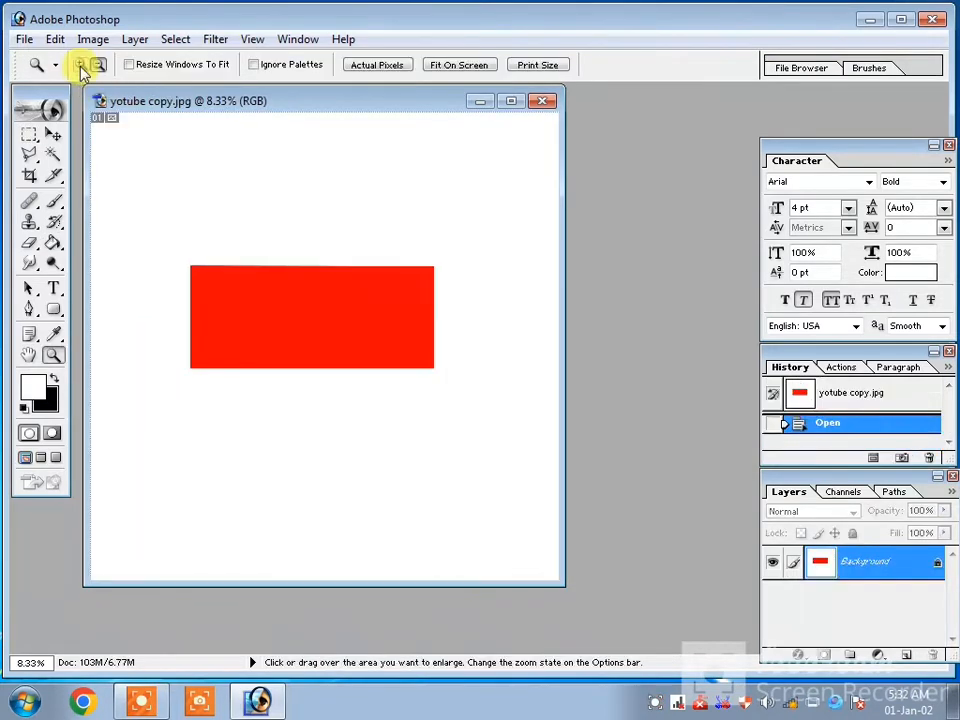
Step: Duplicate the Background layer of yotube copy.jpg and marquee a small rectangle in the middle of the red shape
key(ctrl+j)
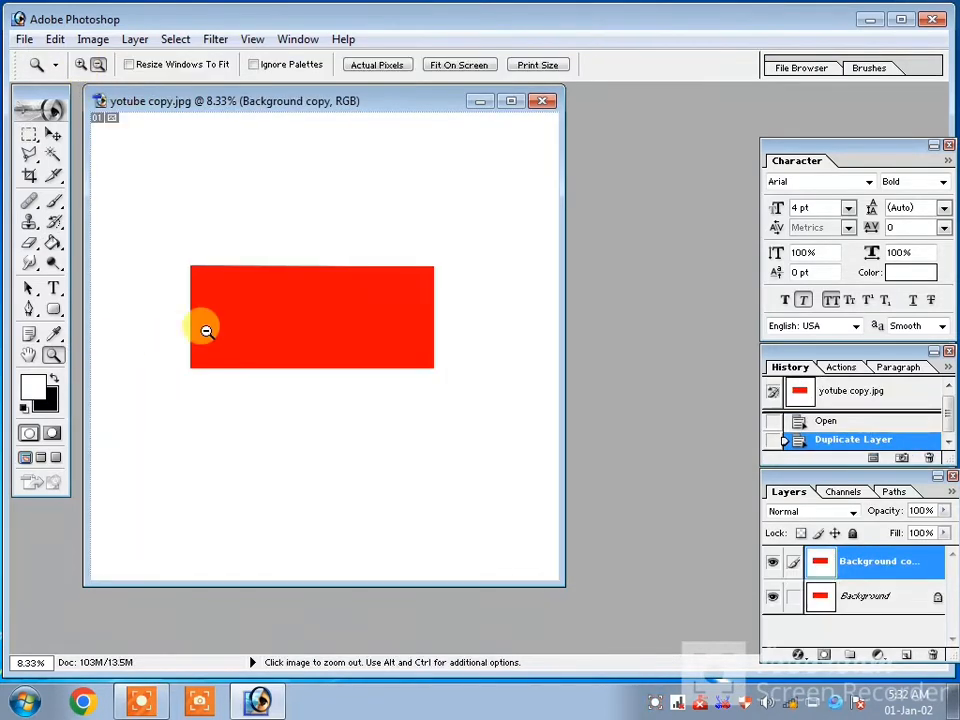
click(81, 63)
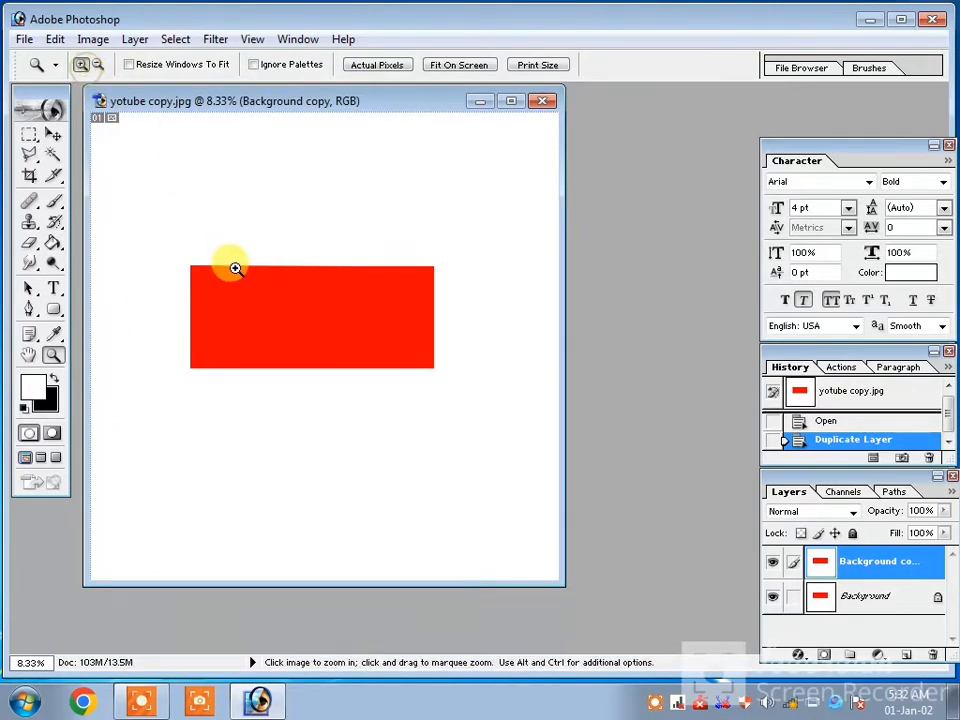
click(300, 302)
key(m)
drag(309, 334, 372, 391)
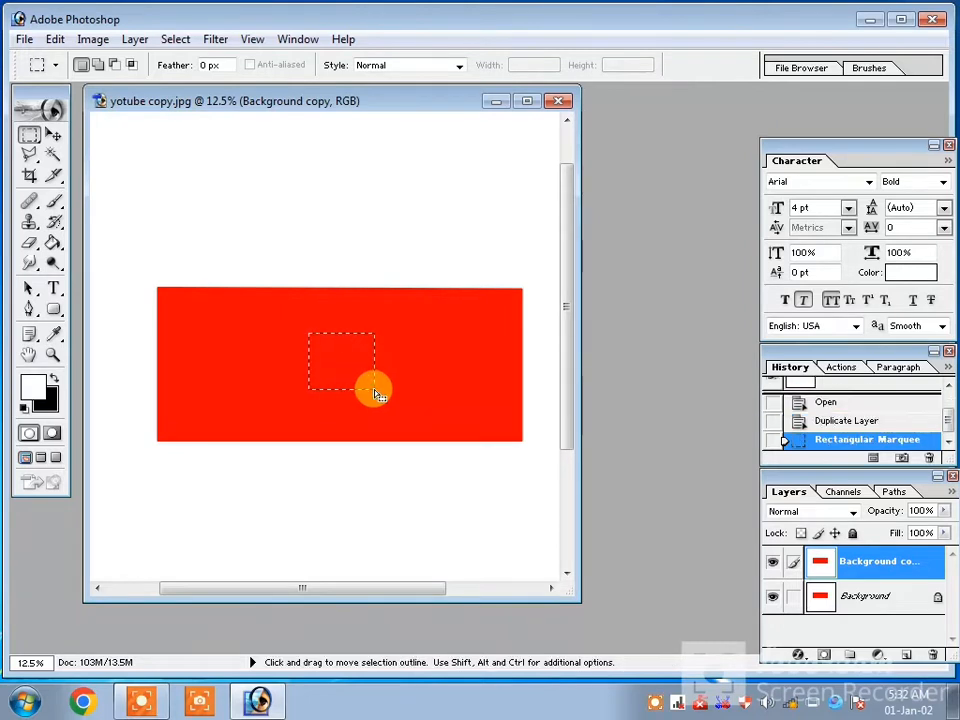
Step: Try to outline a right-pointing play triangle in the middle of the red rectangle with the Polygonal Lasso
key(l)
click(312, 337)
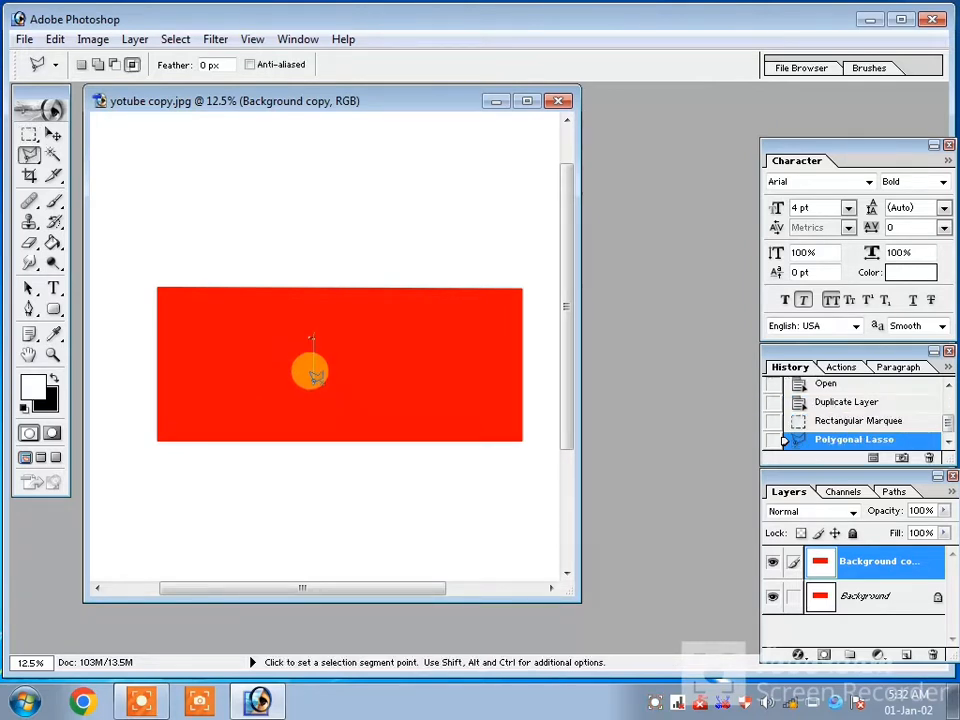
click(313, 384)
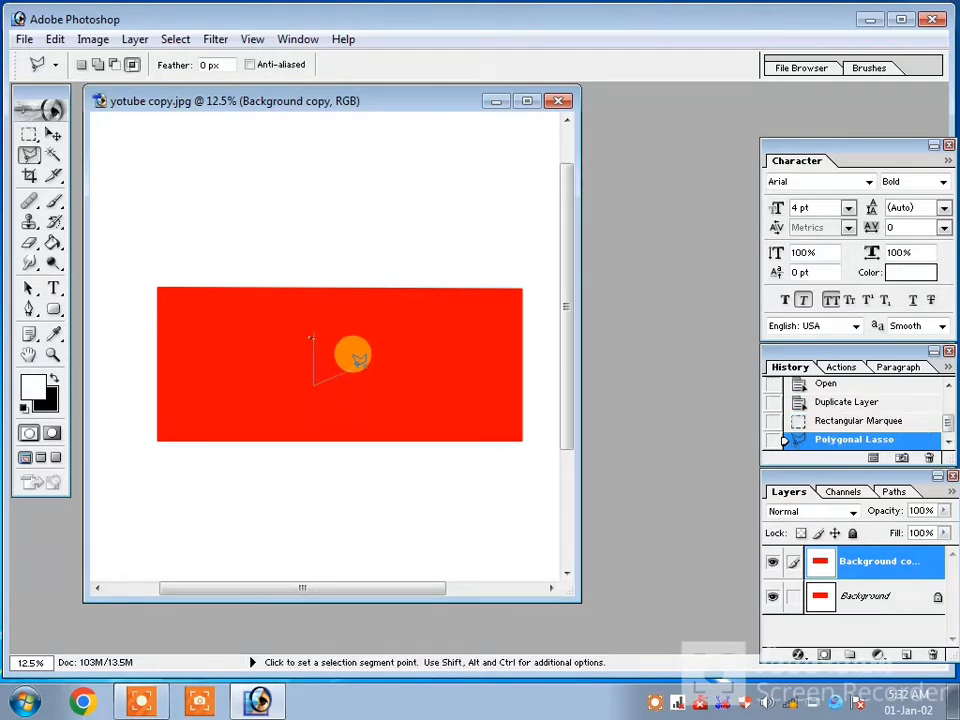
click(359, 356)
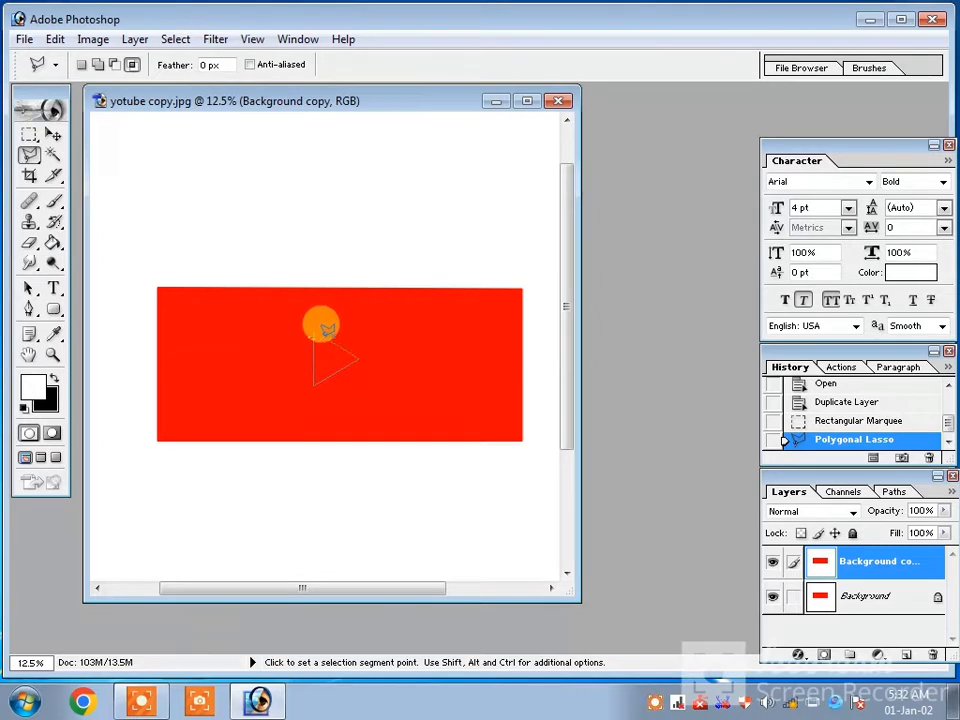
click(316, 324)
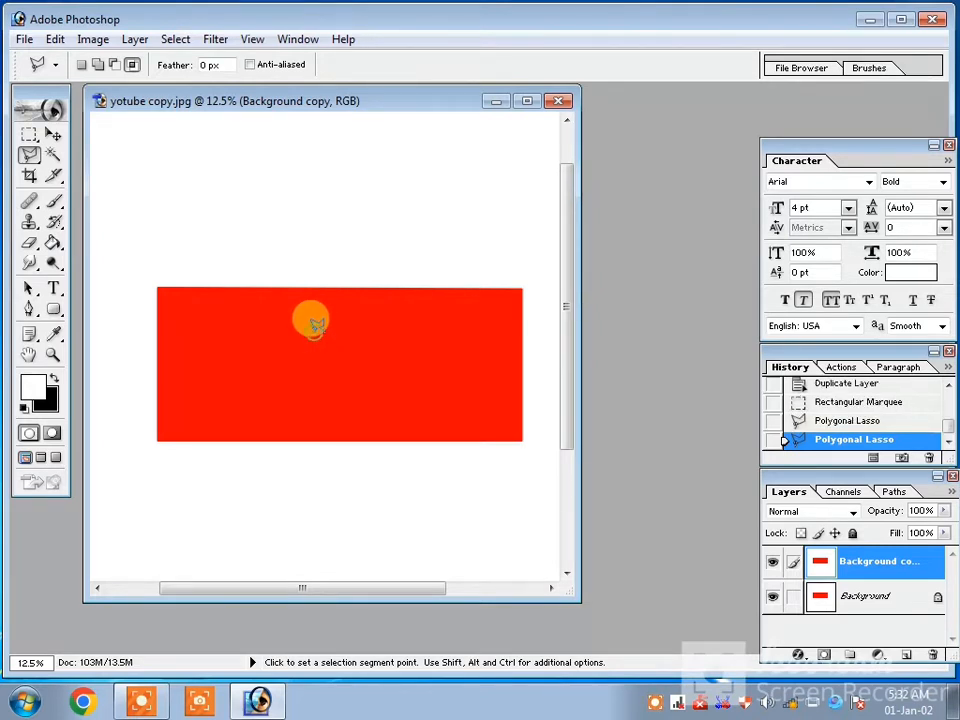
click(315, 332)
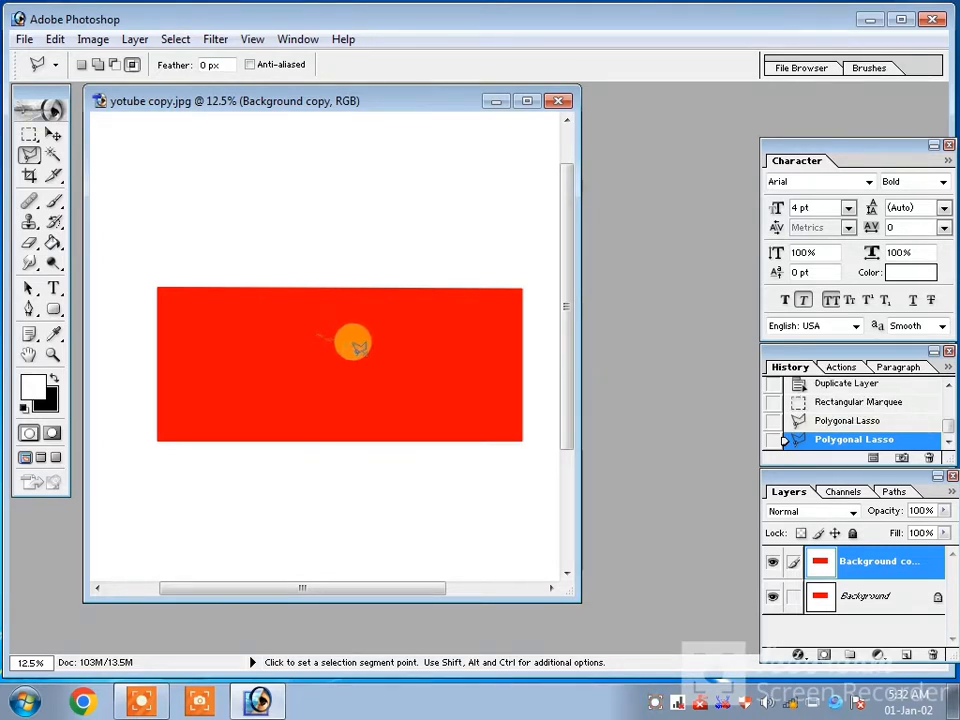
click(351, 356)
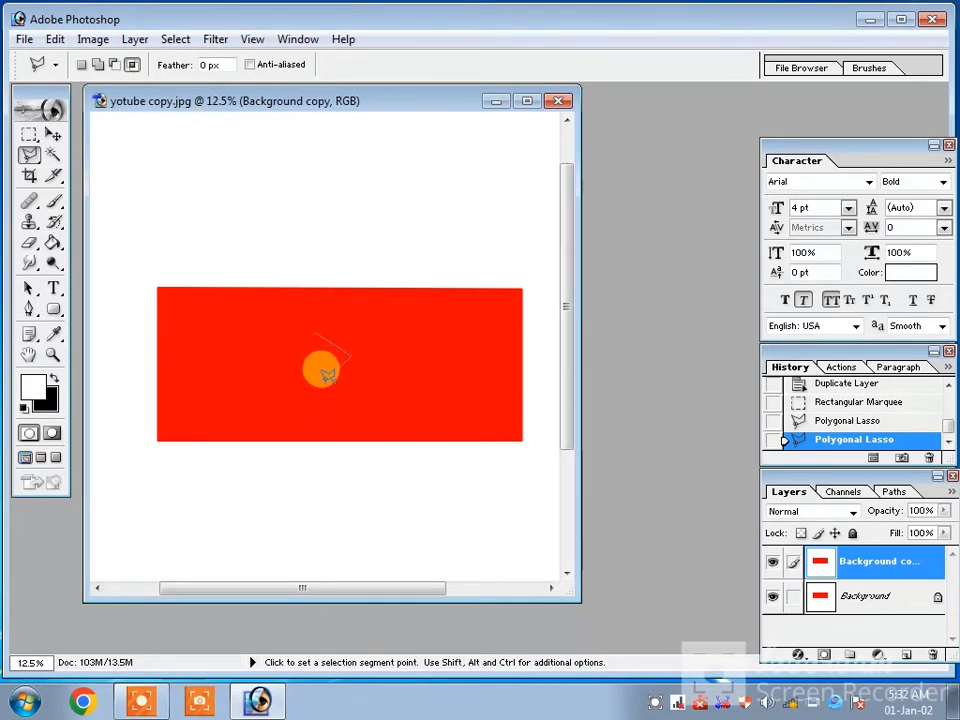
click(316, 381)
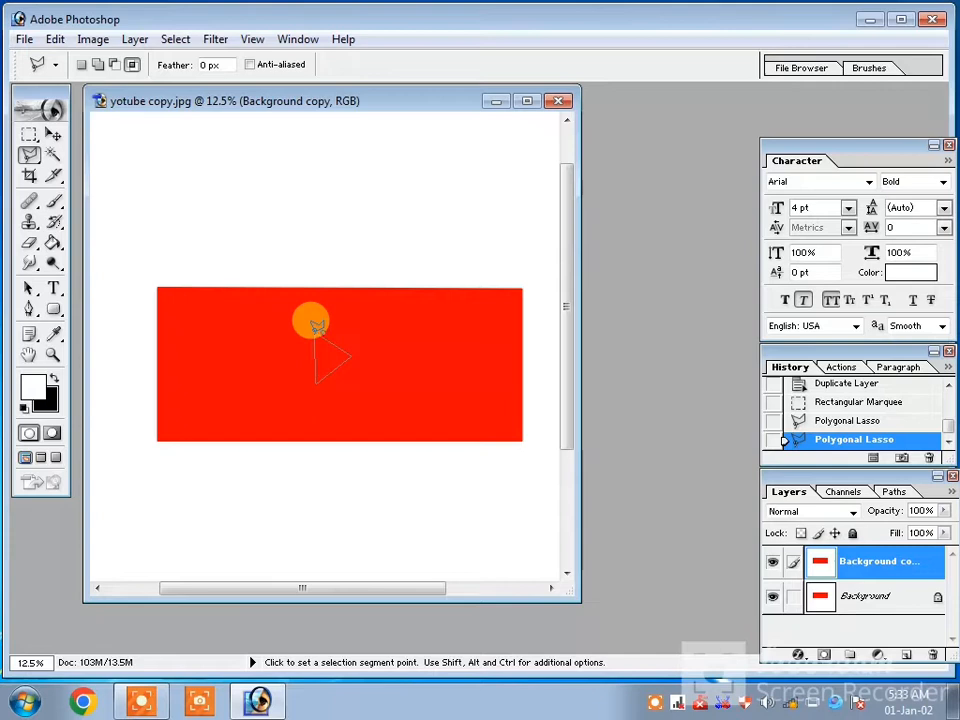
click(316, 328)
Step: Fill a small rectangular selection in the middle of the red rectangle with white and deselect it
click(314, 336)
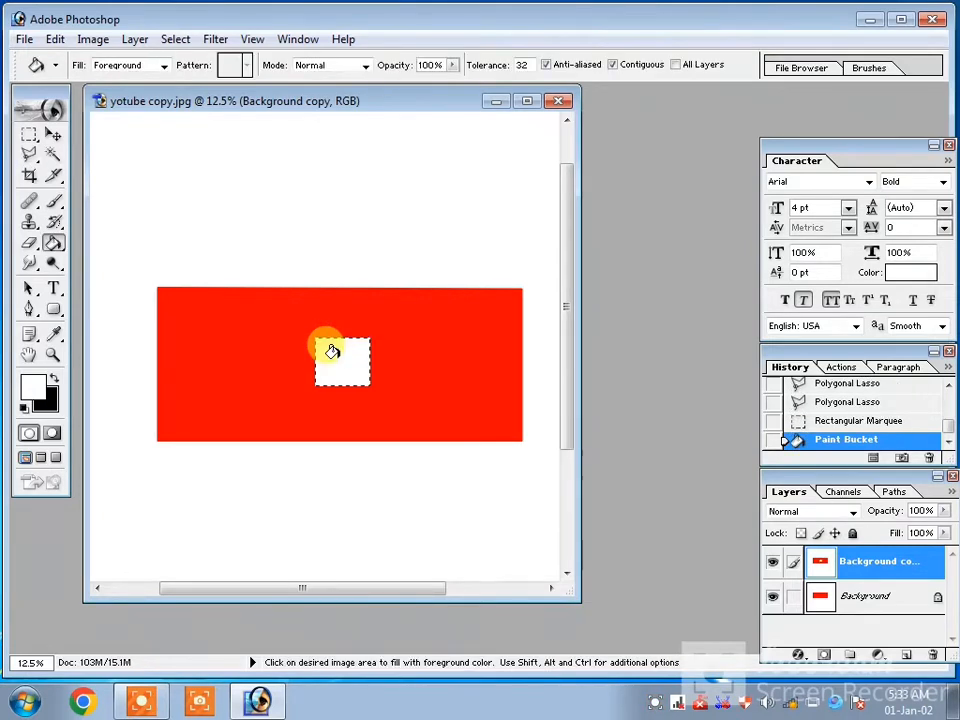
key(ctrl+d)
Step: Select the part of the white square outside a right-pointing triangle with the Polygonal Lasso
key(l)
click(316, 339)
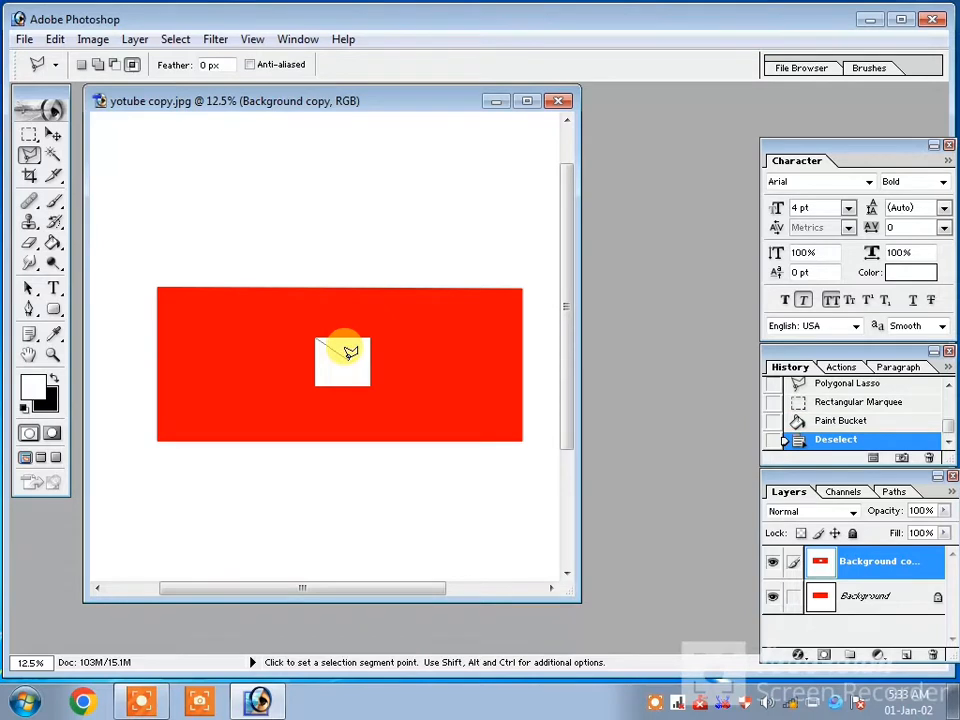
click(347, 359)
click(374, 332)
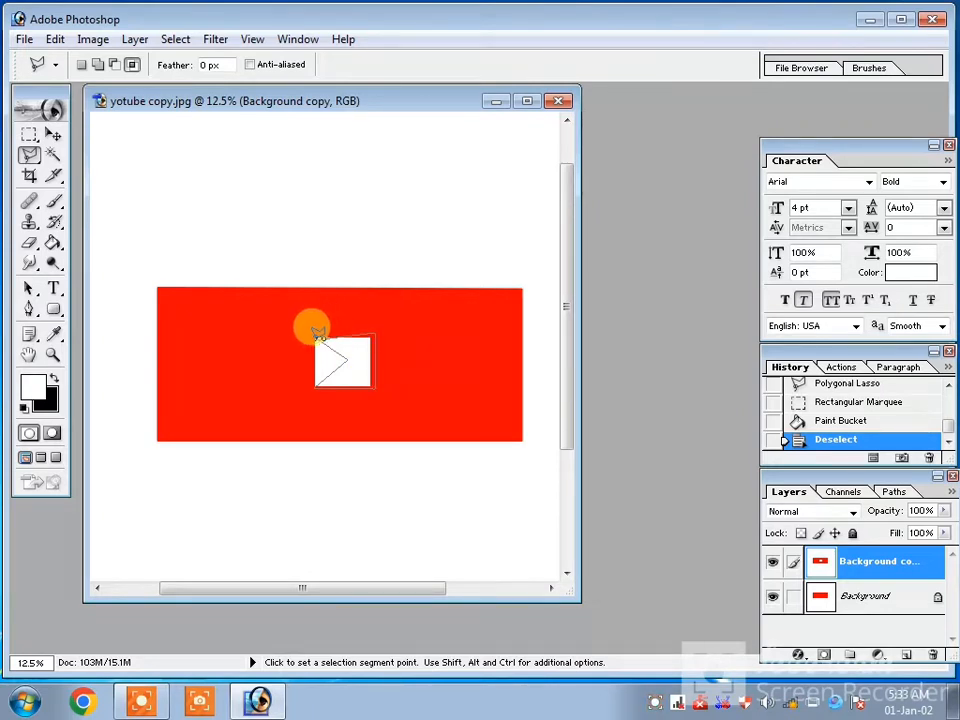
click(316, 333)
Step: Set the foreground colour to red, fill the selected area with it using the Paint Bucket, and deselect
click(53, 244)
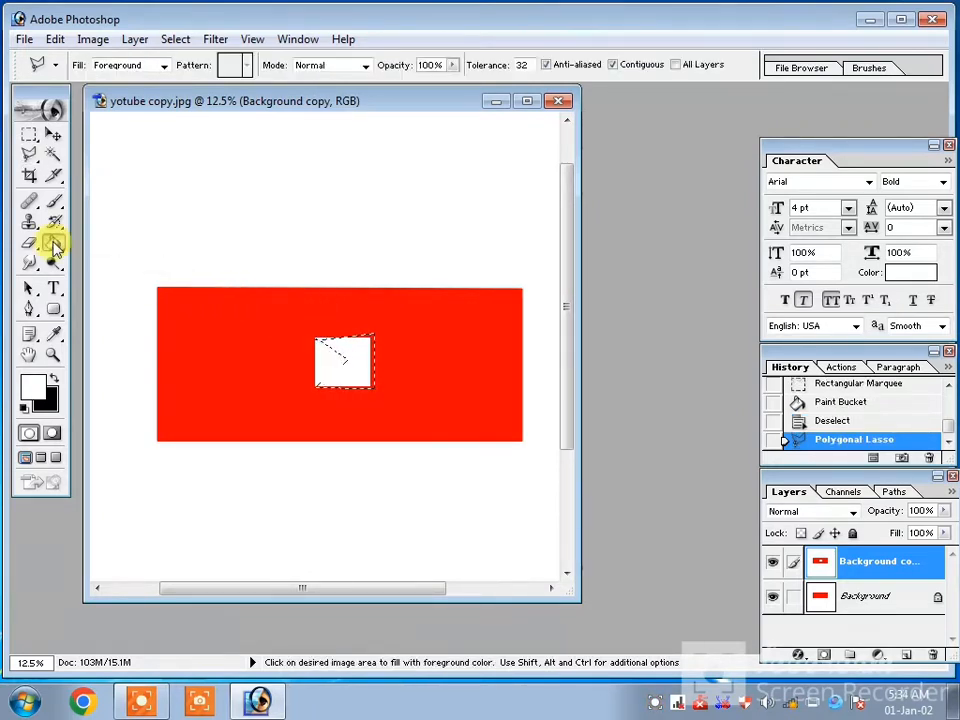
click(32, 390)
click(862, 197)
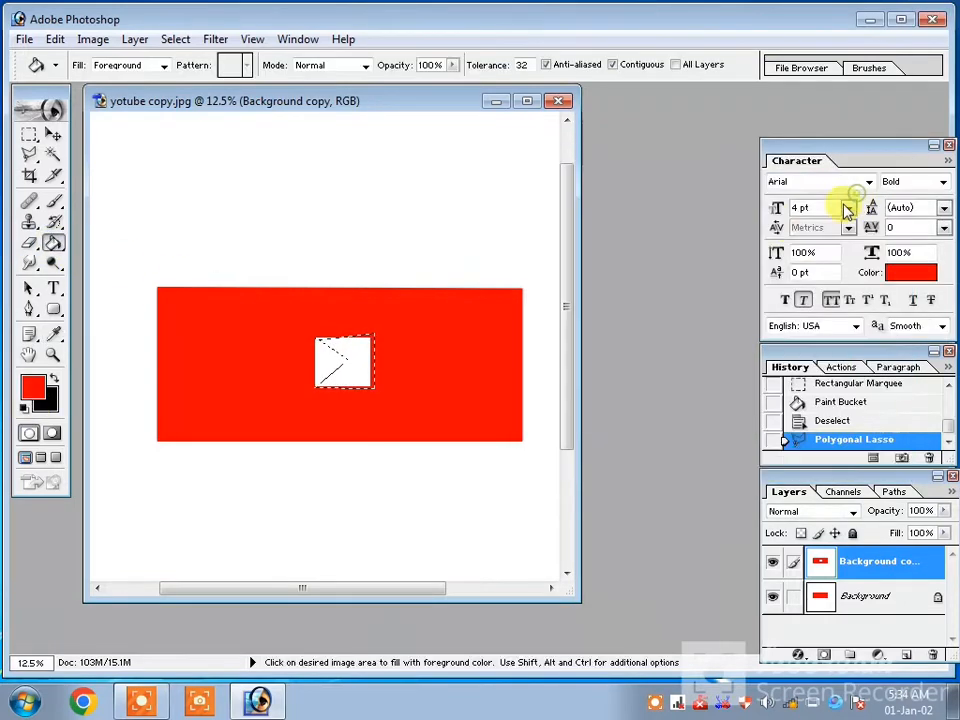
click(336, 336)
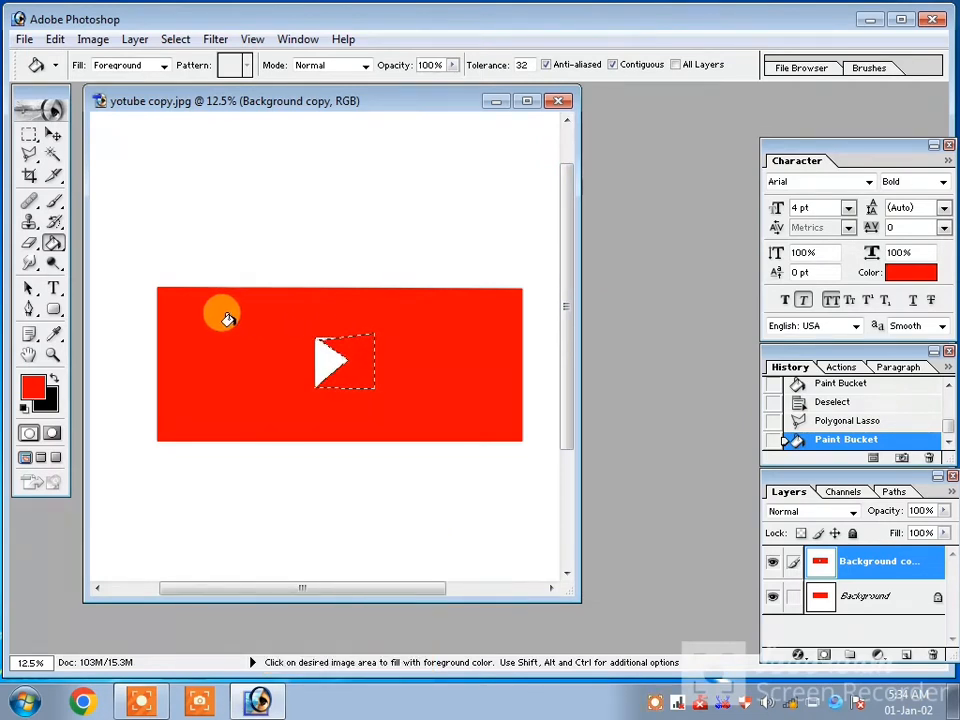
click(30, 134)
click(347, 312)
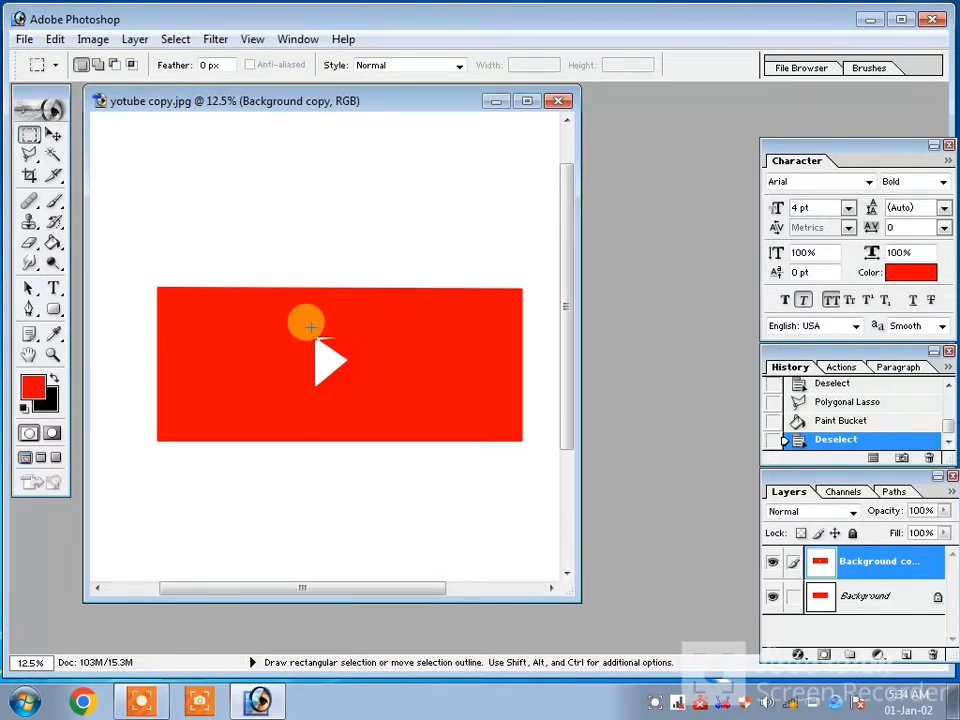
Step: Marquee the thin white remnant along the triangle's upper edge and fill it with red
drag(339, 339, 341, 340)
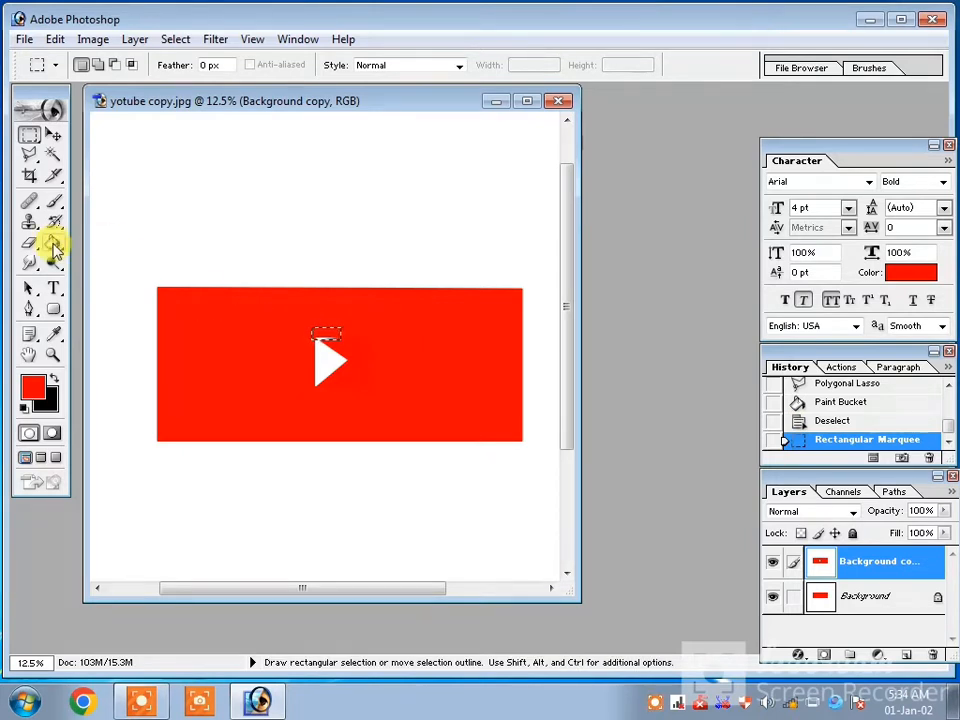
click(52, 245)
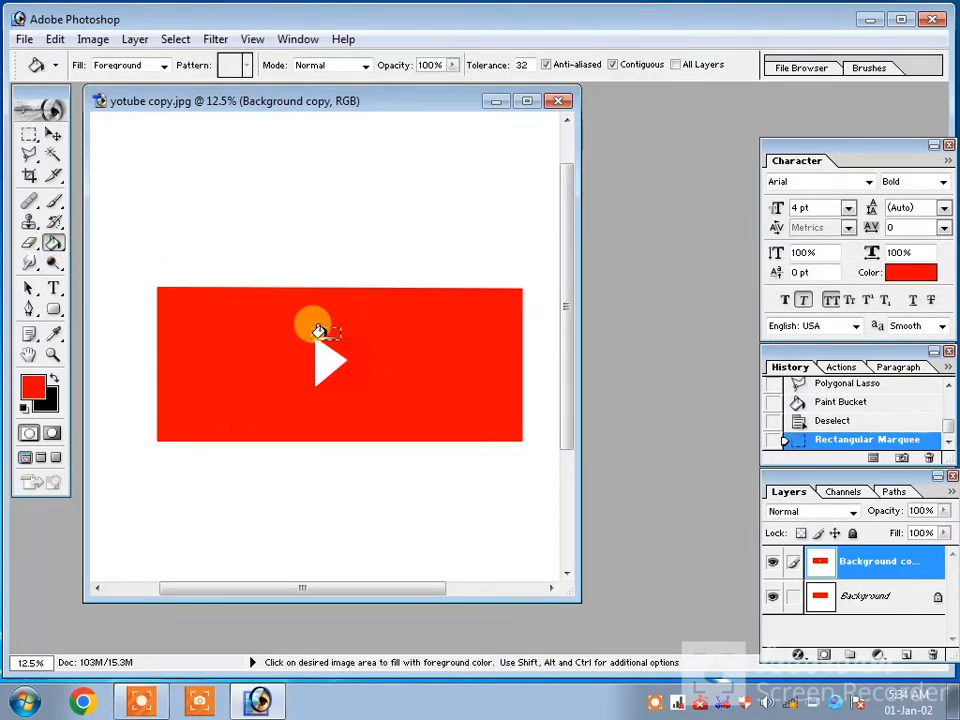
click(310, 332)
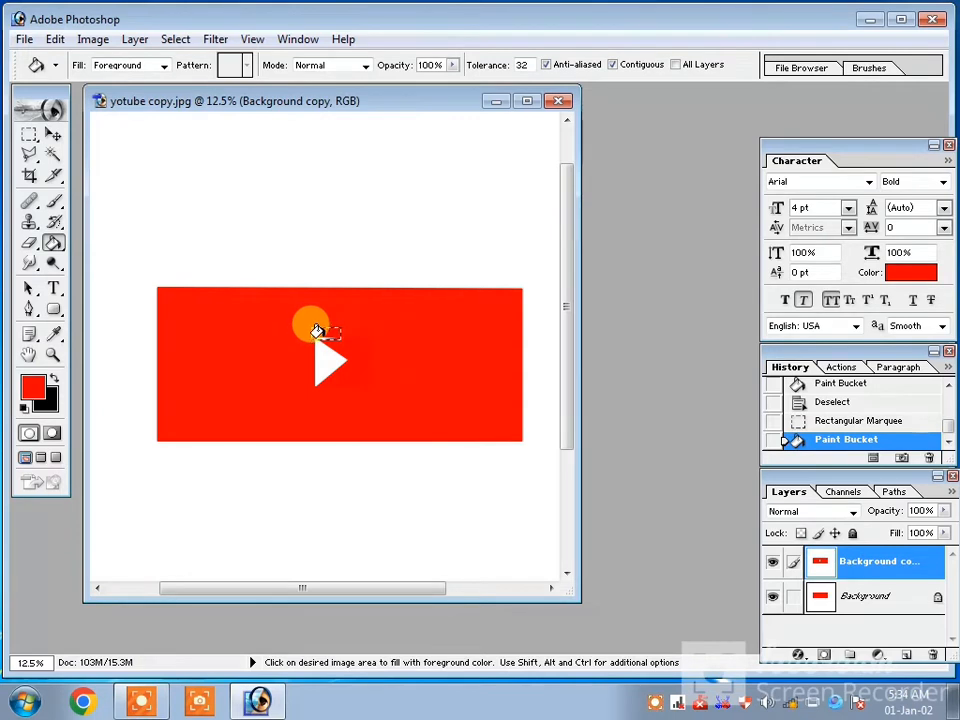
click(313, 332)
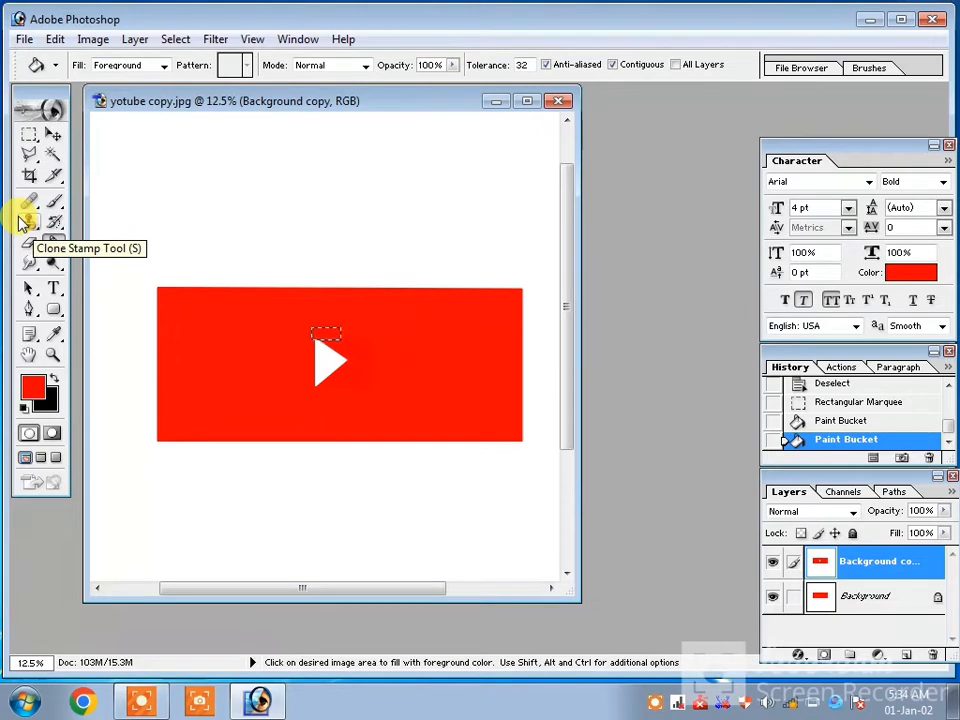
Step: Marquee a narrow full-height strip along the red rectangle's right edge and fill it with black, replacing the black with white
click(29, 134)
drag(502, 288, 526, 443)
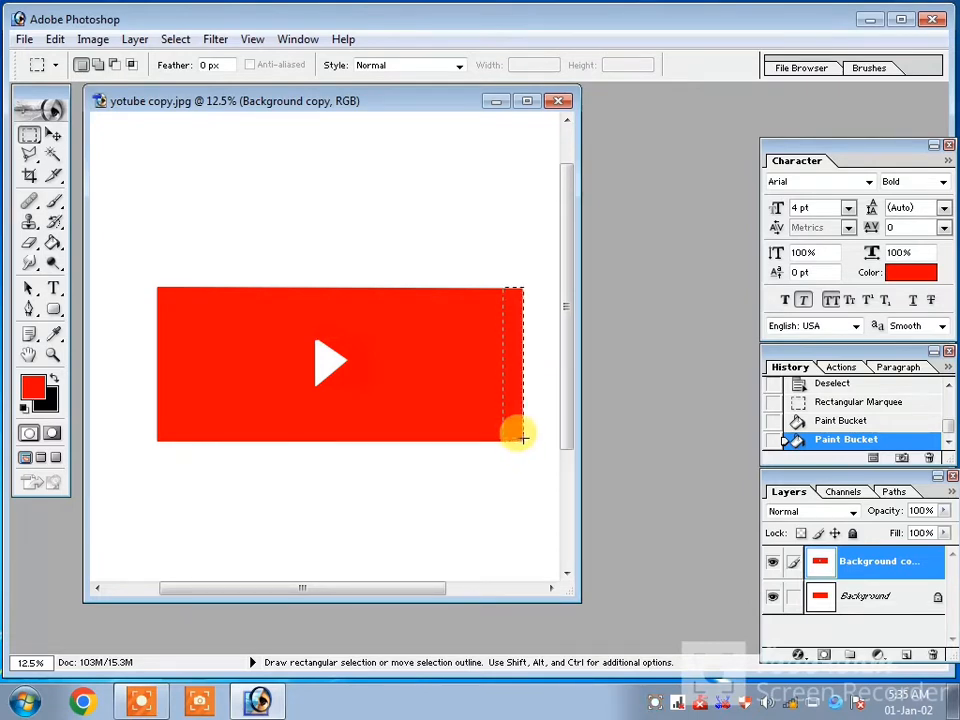
drag(520, 443, 522, 444)
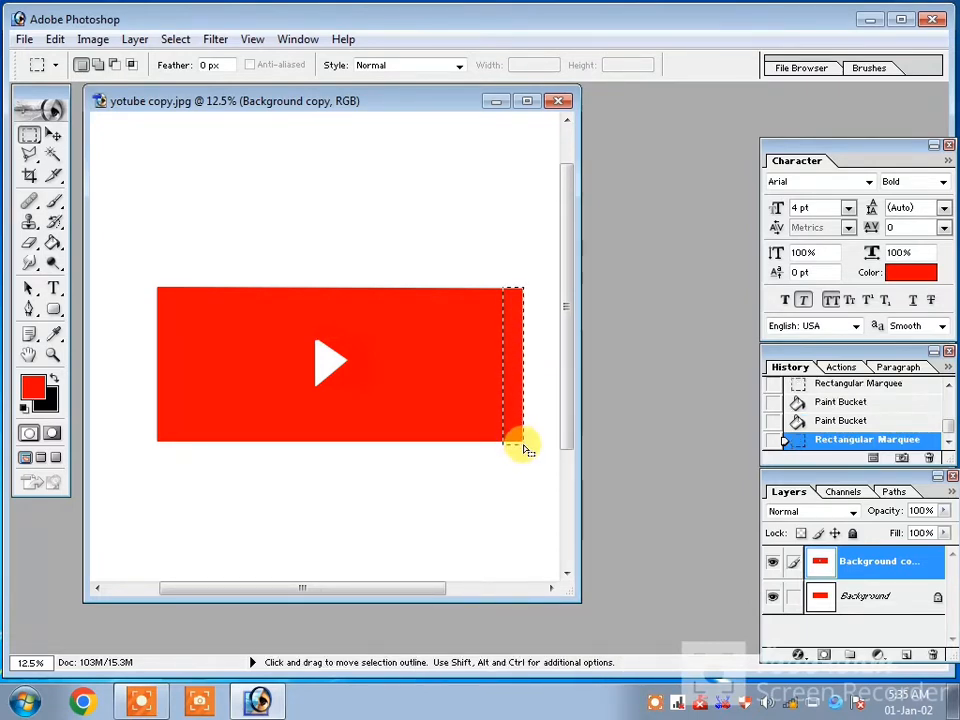
click(52, 243)
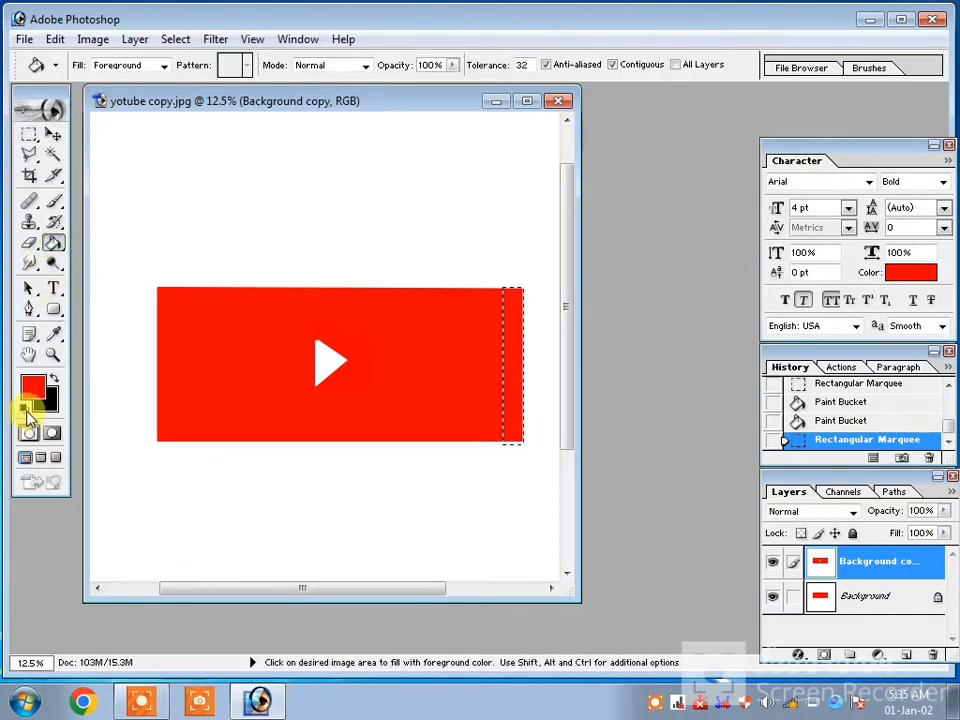
click(26, 409)
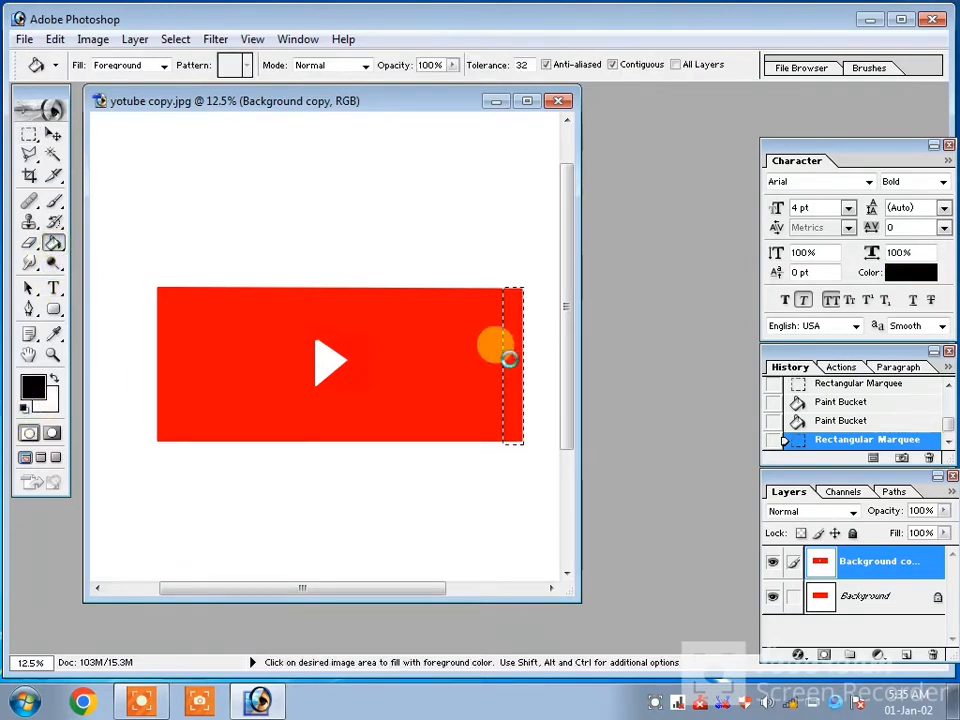
click(507, 356)
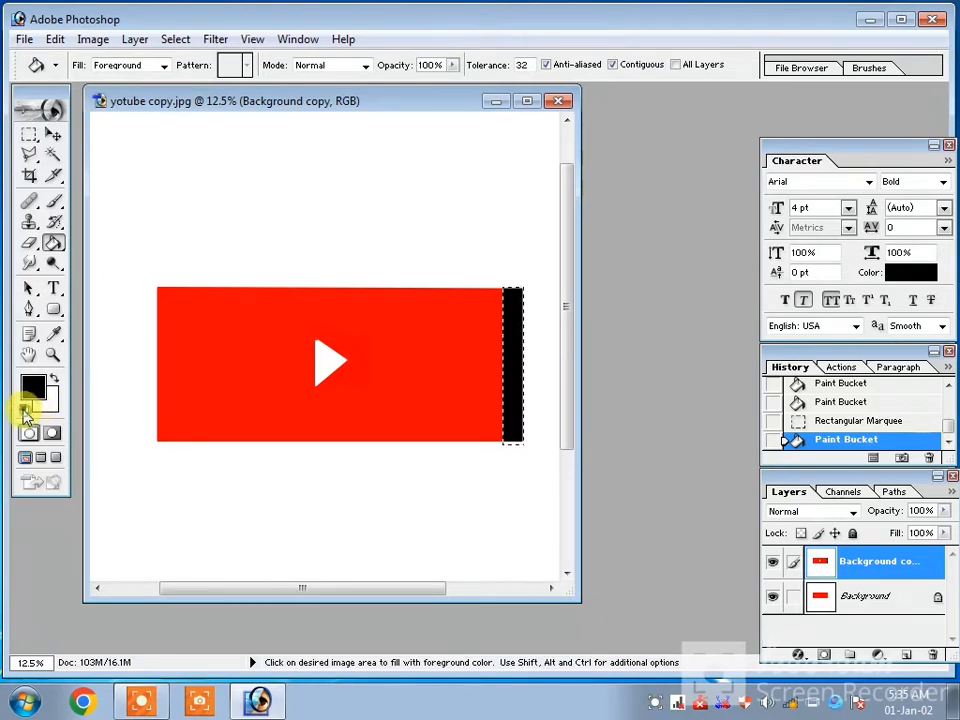
click(51, 378)
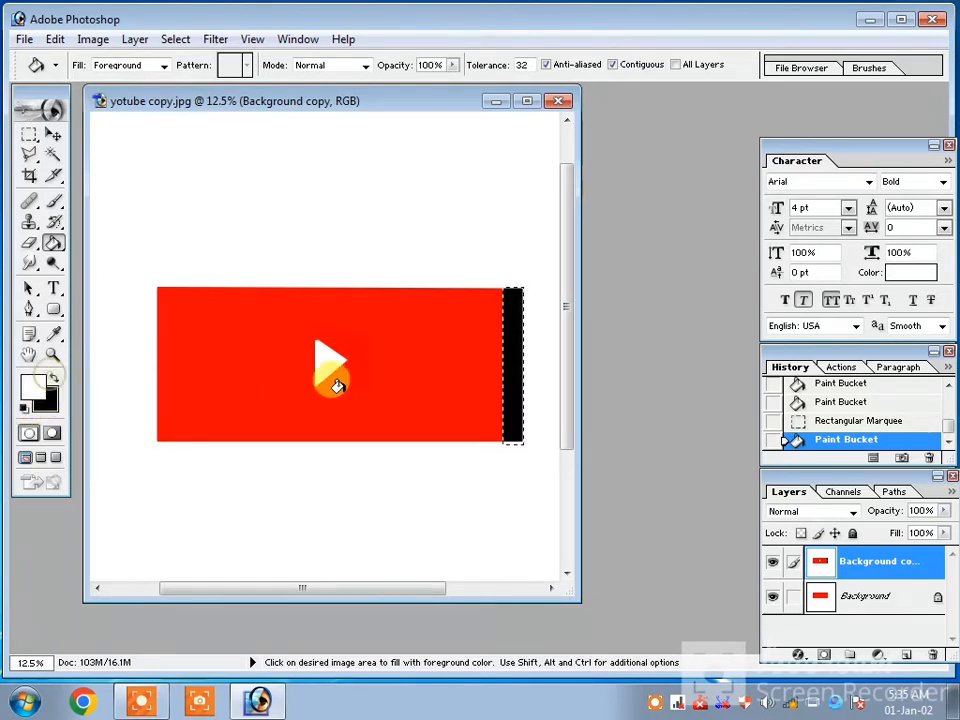
click(508, 342)
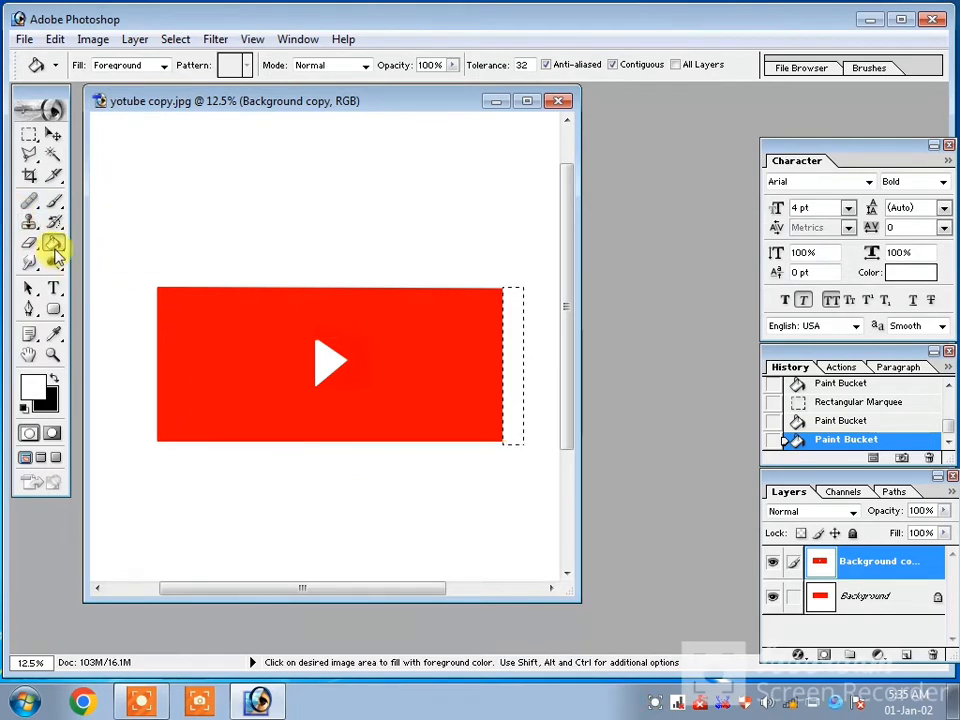
Step: Trim the red rectangle's upper-left corner by selecting it with the Polygonal Lasso and filling the selection with white using the Paint Bucket
click(30, 155)
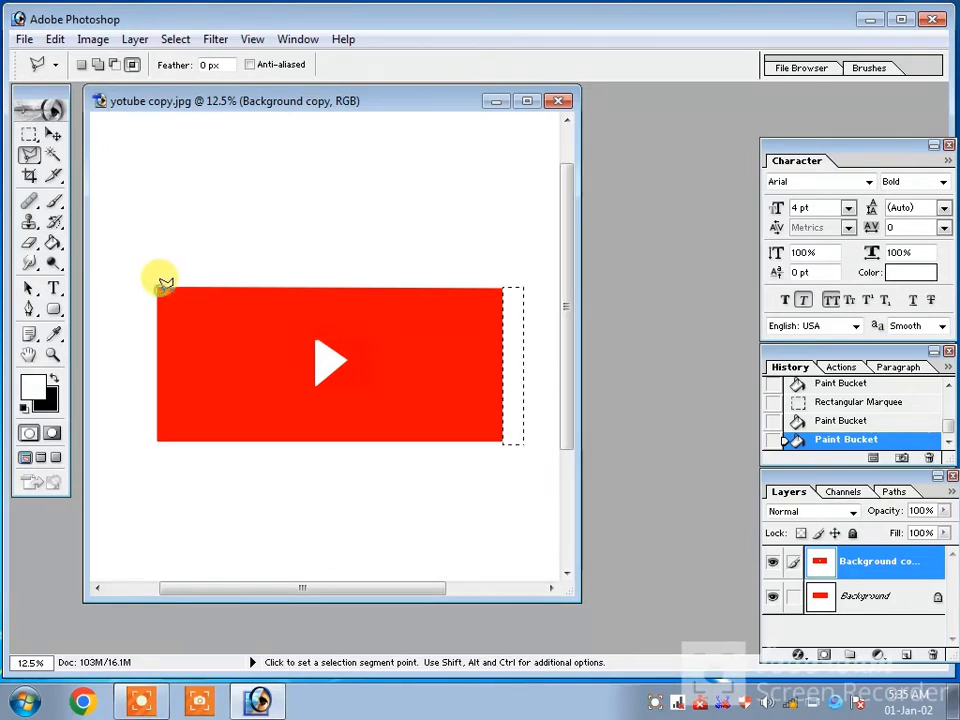
double_click(161, 280)
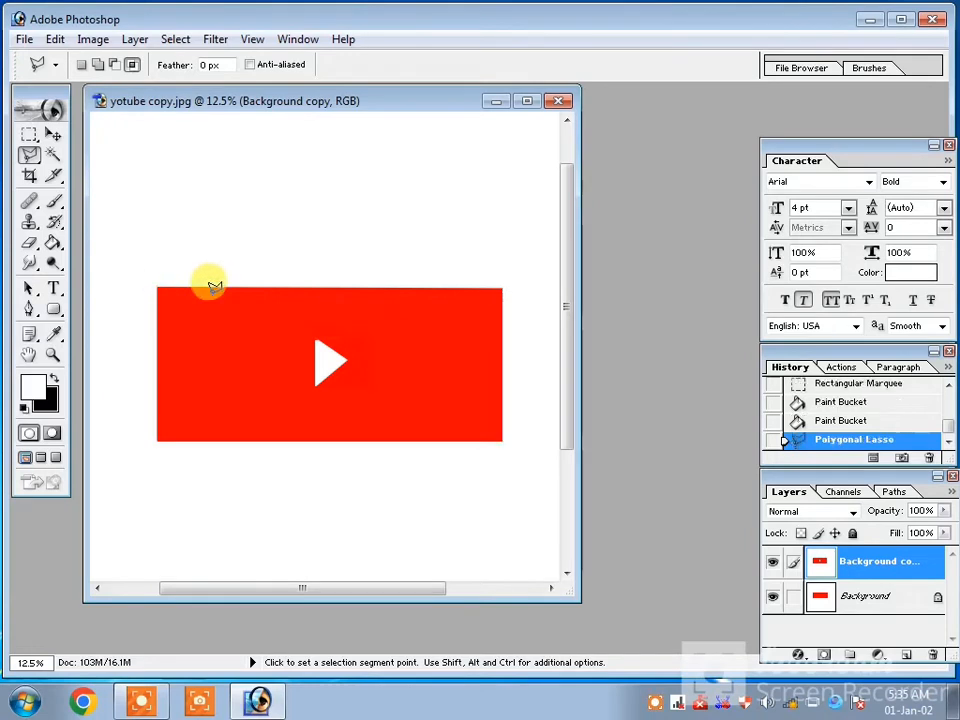
click(150, 292)
click(162, 291)
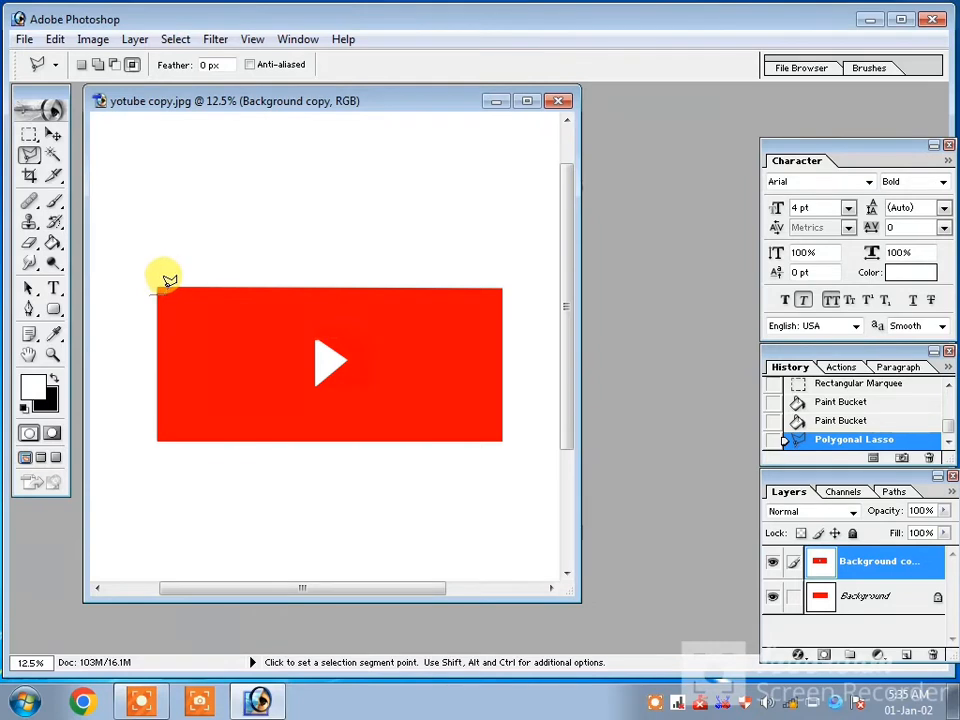
click(165, 287)
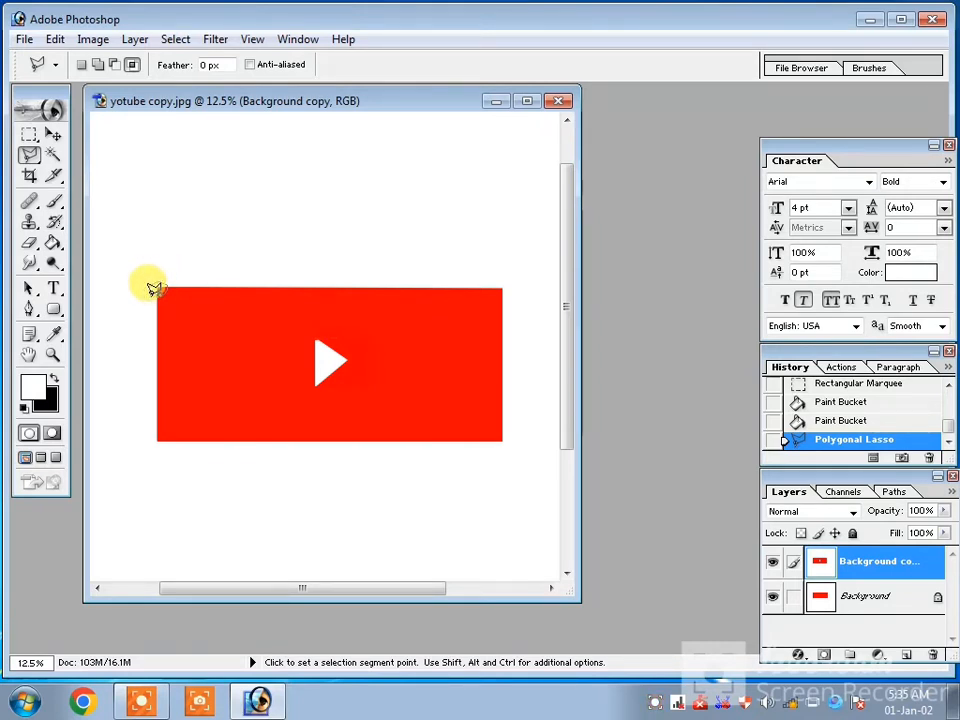
click(150, 286)
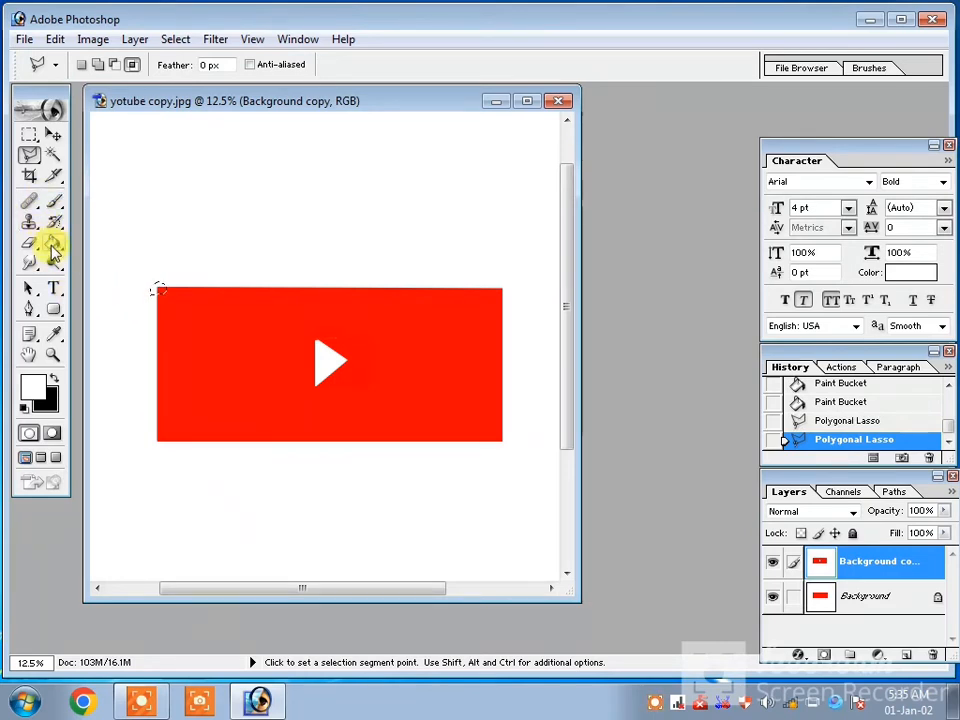
click(51, 246)
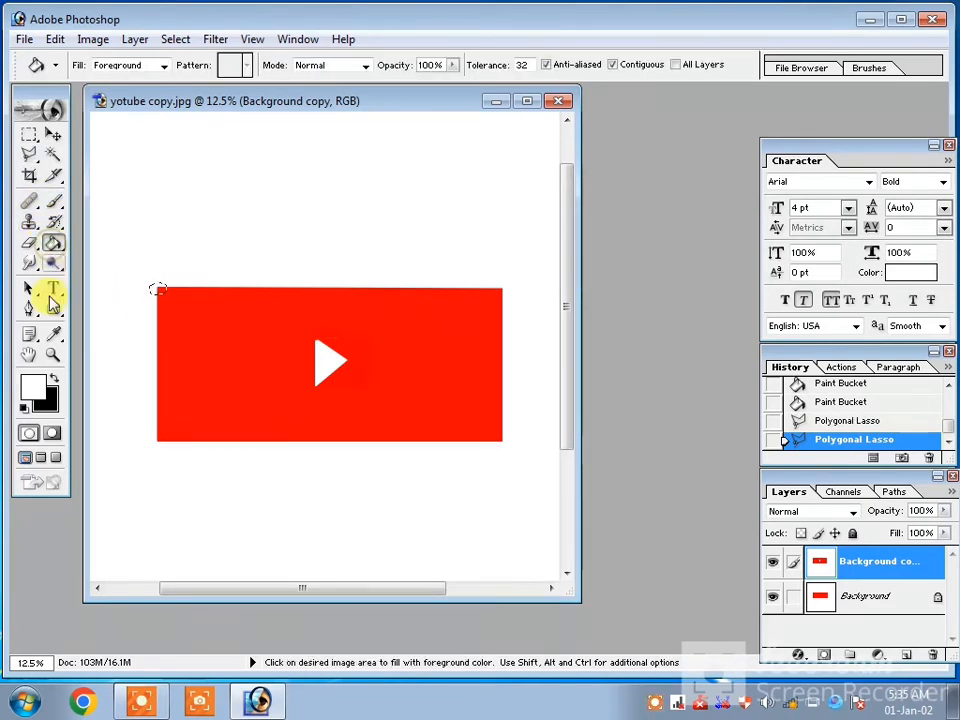
click(150, 285)
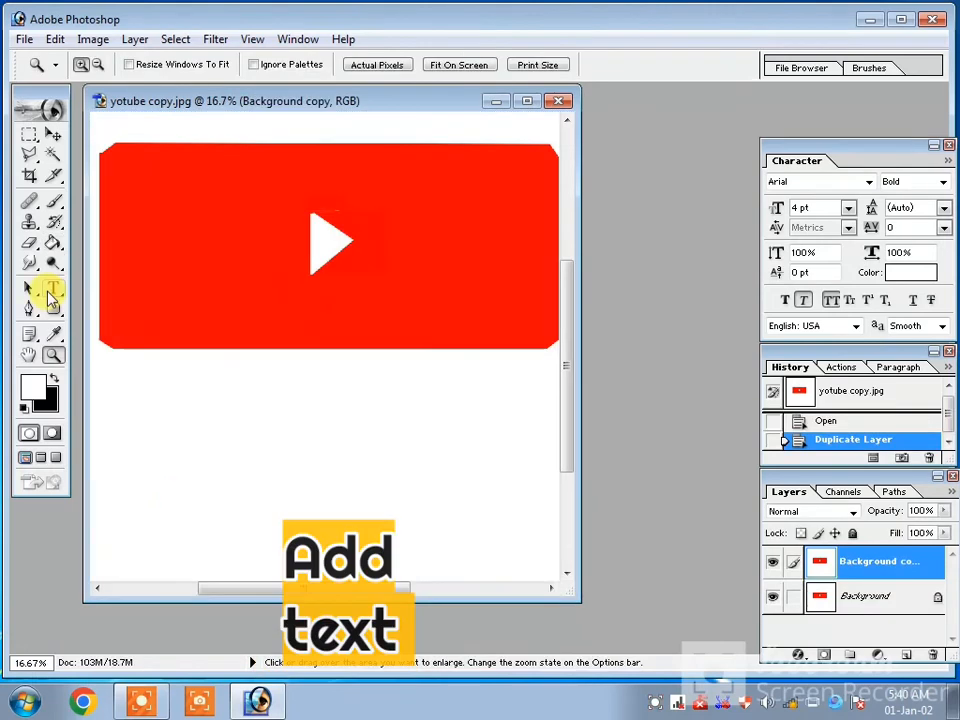
Step: Add the white text SUBSCRIBE in 3 pt Arial Bold in a text box below the play triangle
click(53, 290)
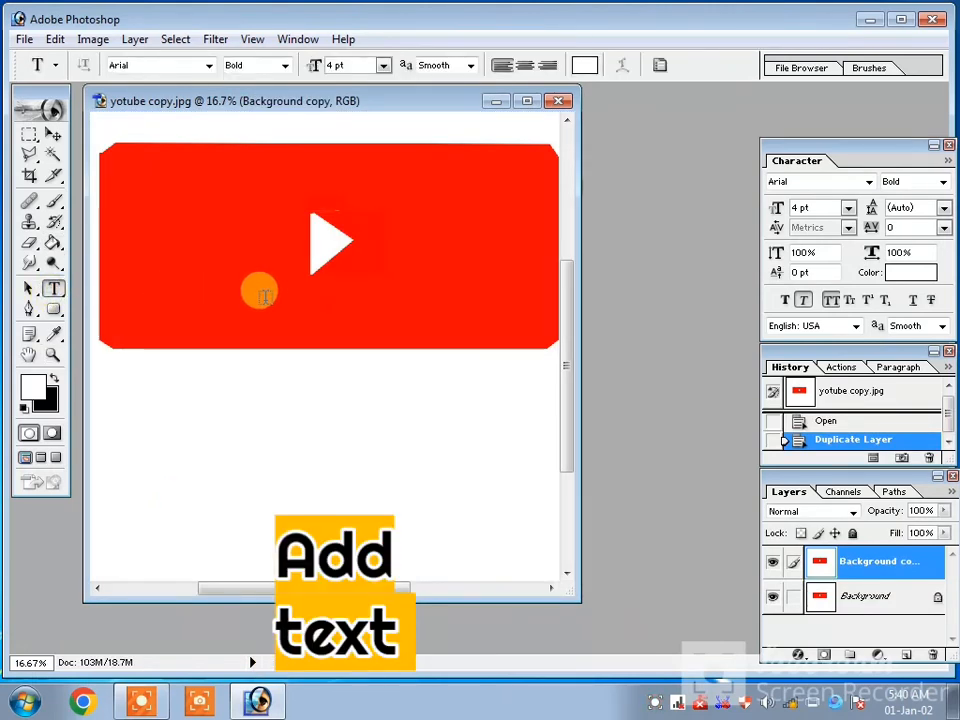
drag(261, 300, 437, 334)
text(SUBSC)
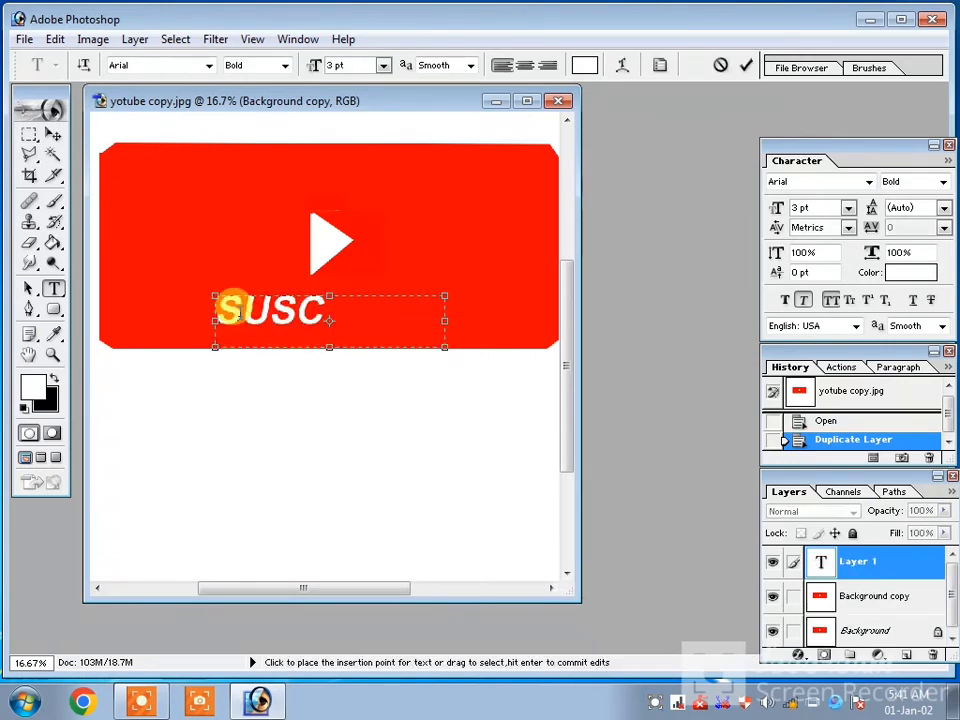
text(RI)
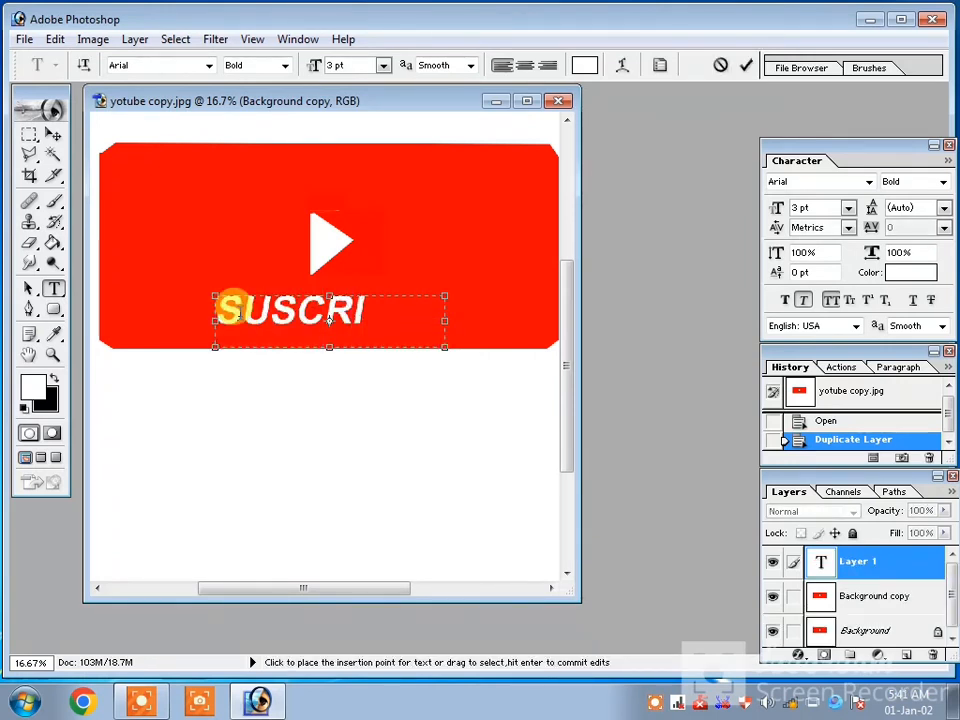
text(BE)
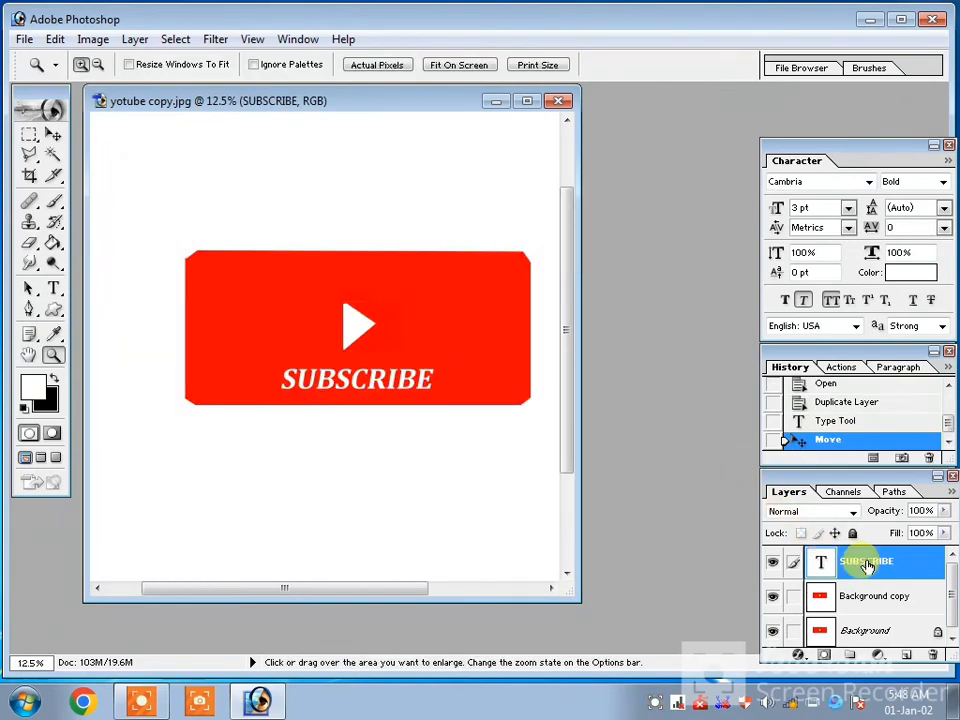
Step: Apply a Drop Shadow to the SUBSCRIBE text layer with 100% opacity and an increased distance
right_click(858, 563)
click(853, 358)
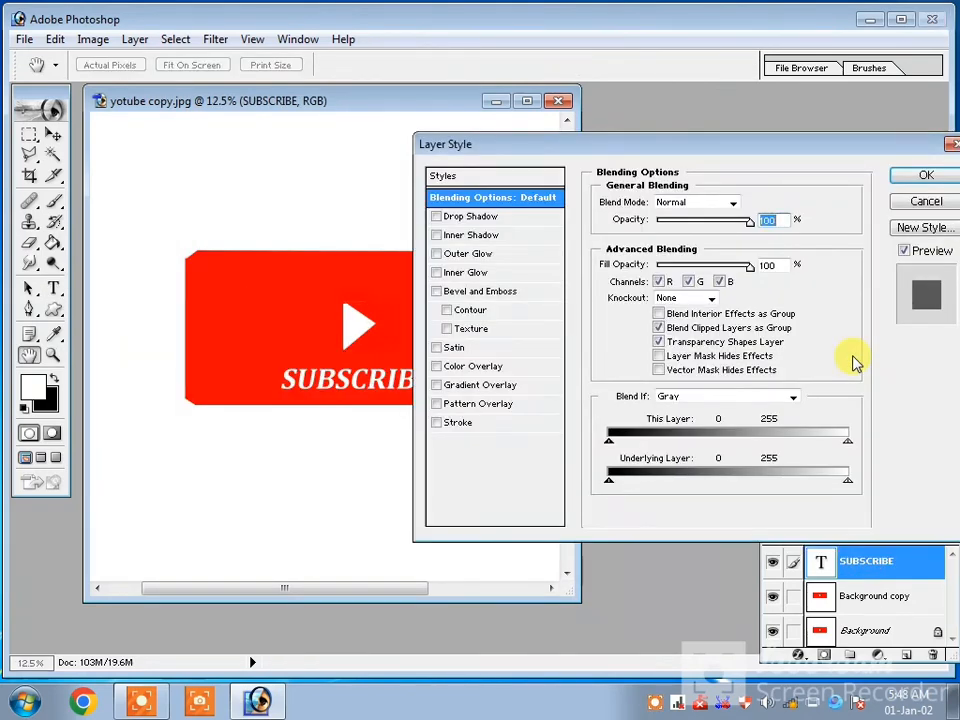
click(470, 216)
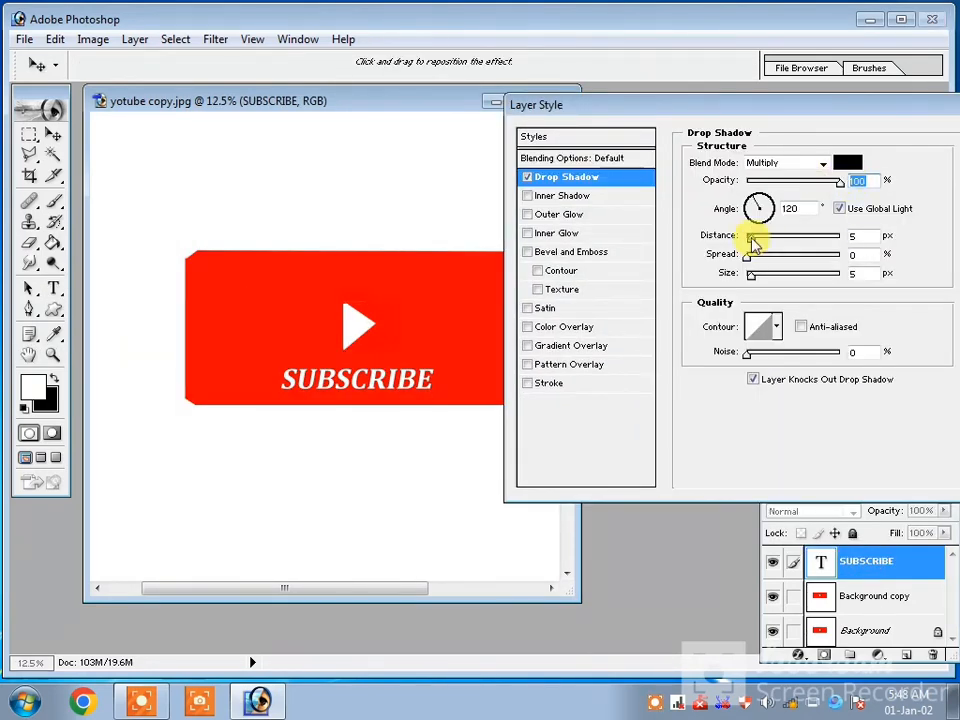
drag(752, 242, 828, 260)
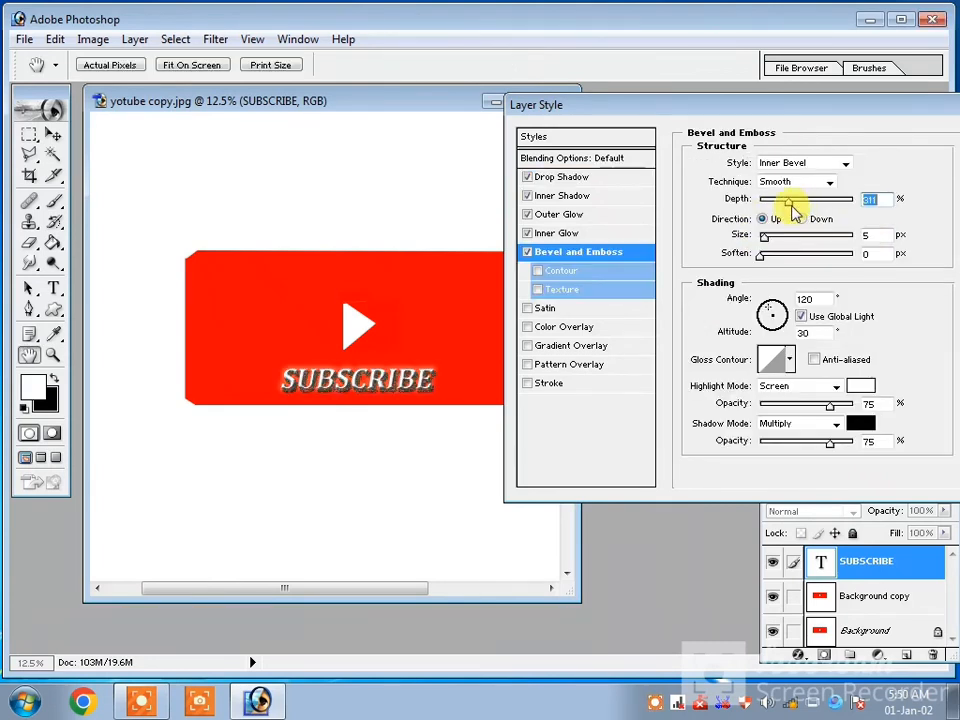